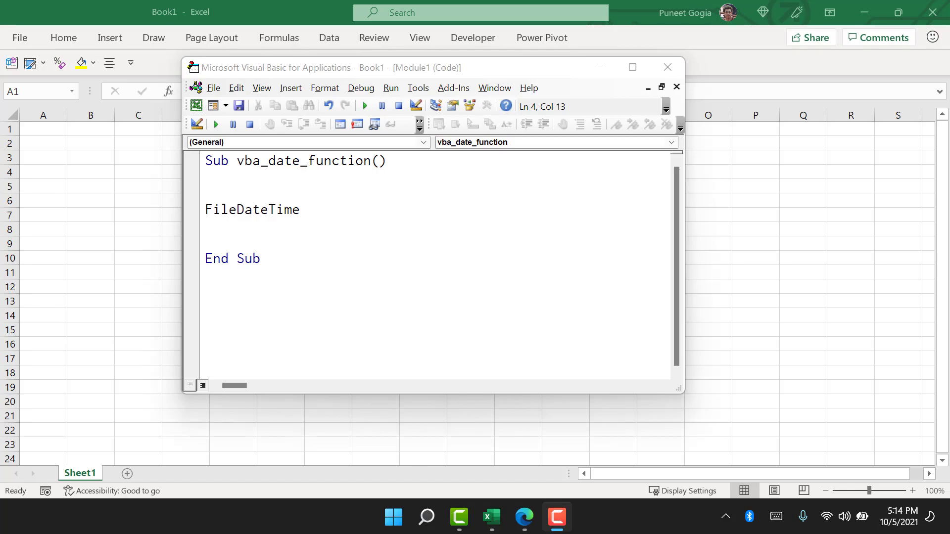
Add ( after FileDateTime and copy sample.mp3's full path from its Properties Security tab
left_click(572, 208)
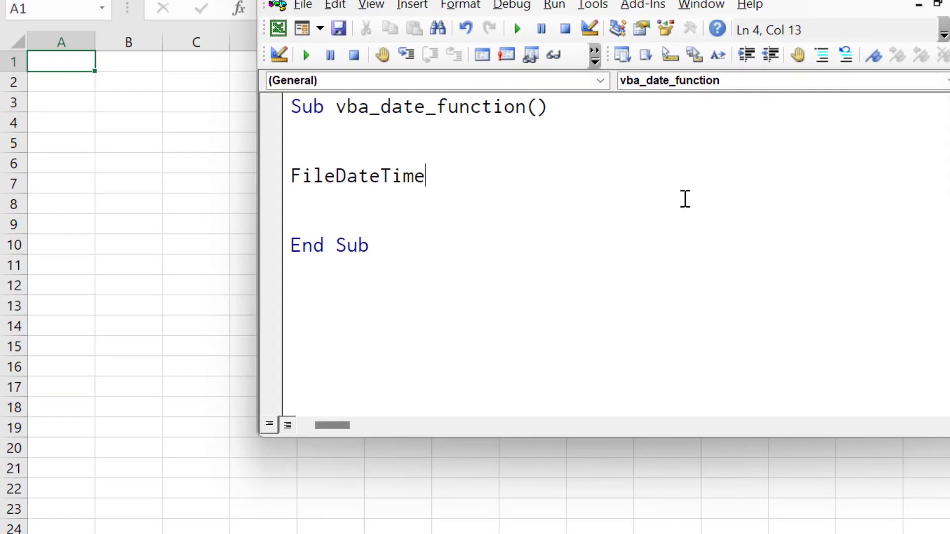
type("(")
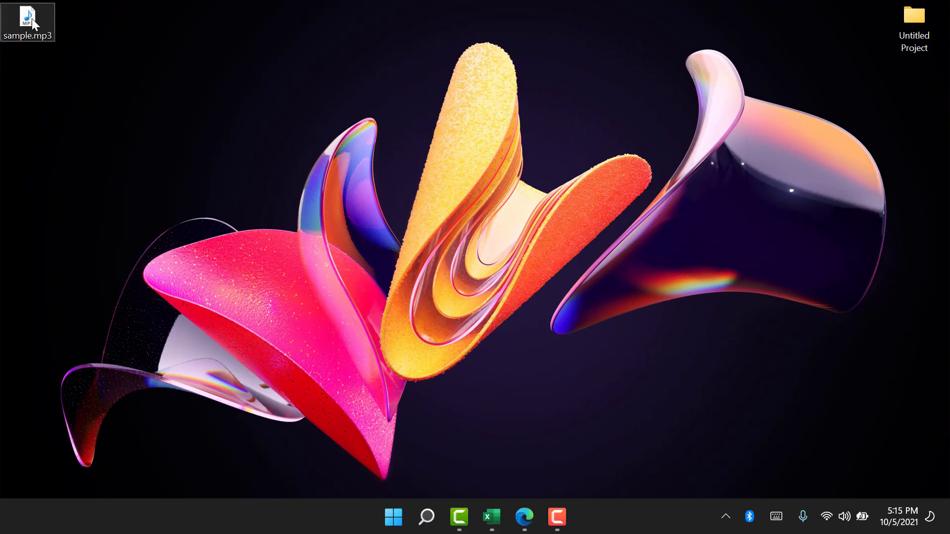
right_click(32, 18)
left_click(95, 169)
left_click(99, 58)
mouse_move(492, 517)
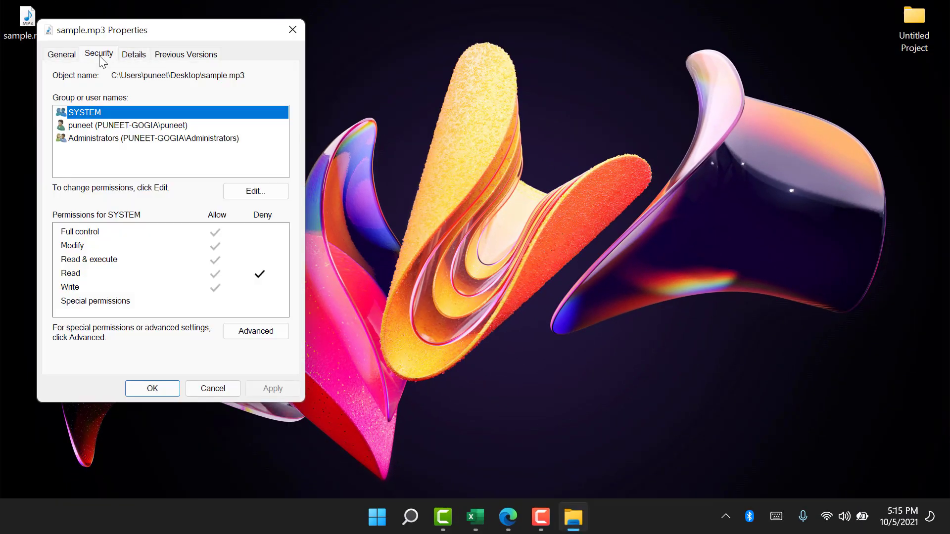
triple_click(255, 80)
key("ctrl+c")
key("Escape")
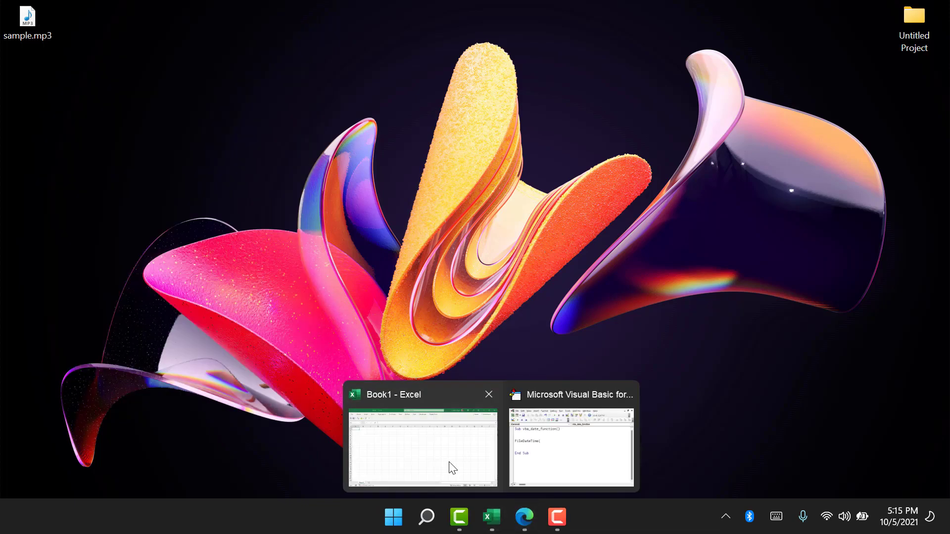
Complete the line as Range("A1") = FileDateTime("<sample.mp3 path>") with the pasted path
left_click(422, 449)
left_click(572, 449)
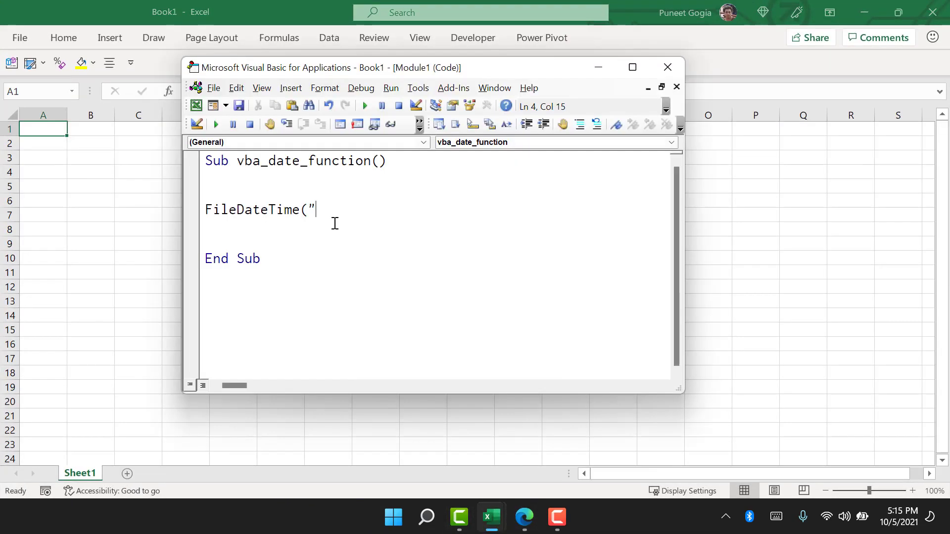
key("ctrl+v")
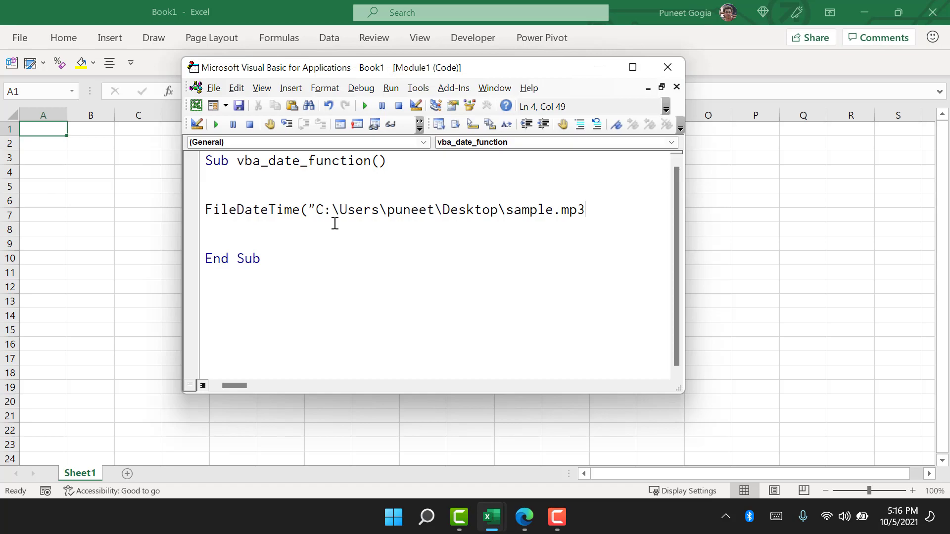
type("\"")
type(")")
left_click(210, 209)
key("Home")
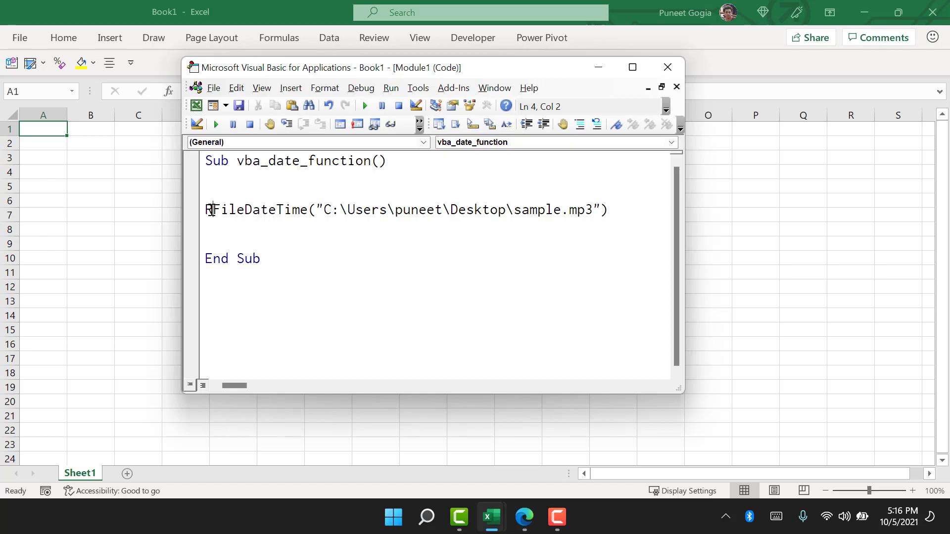
type("Range(\"A1\") =")
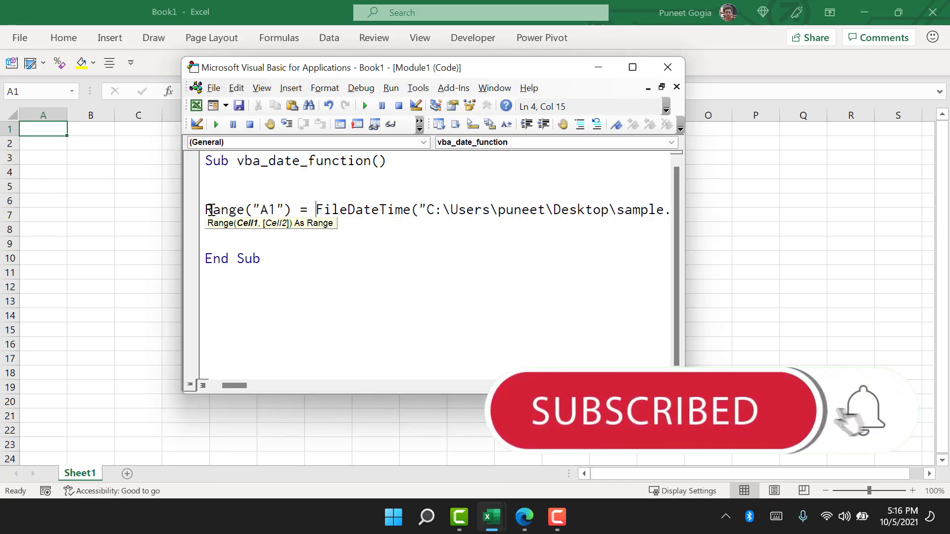
key("End")
type(")")
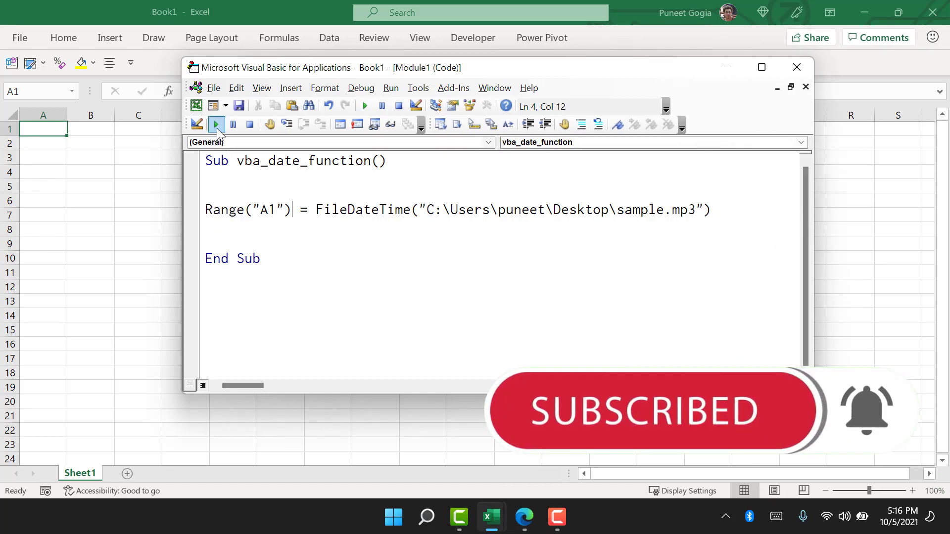
Run the macro so A1 shows 10/3/2021 15:15, then close the VBA editor
left_click(215, 124)
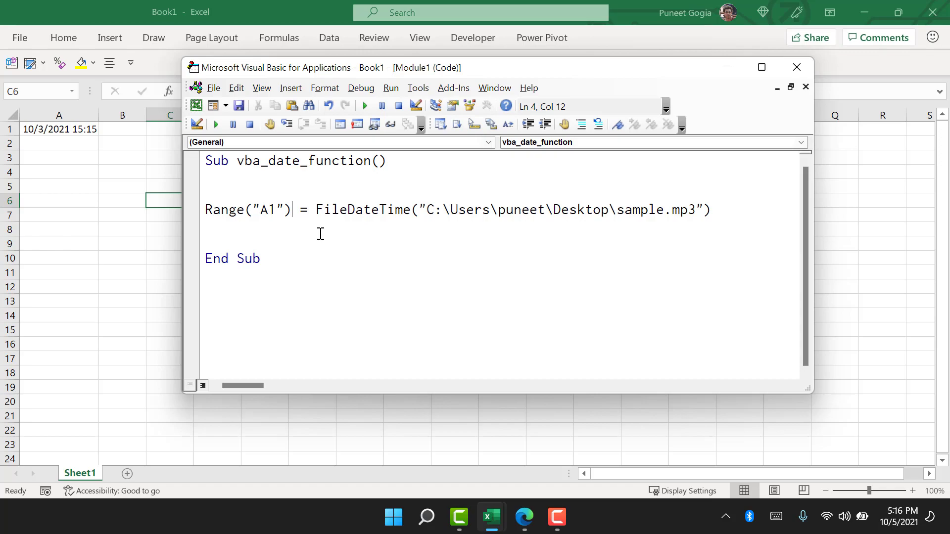
key("super")
key("super")
left_click(797, 67)
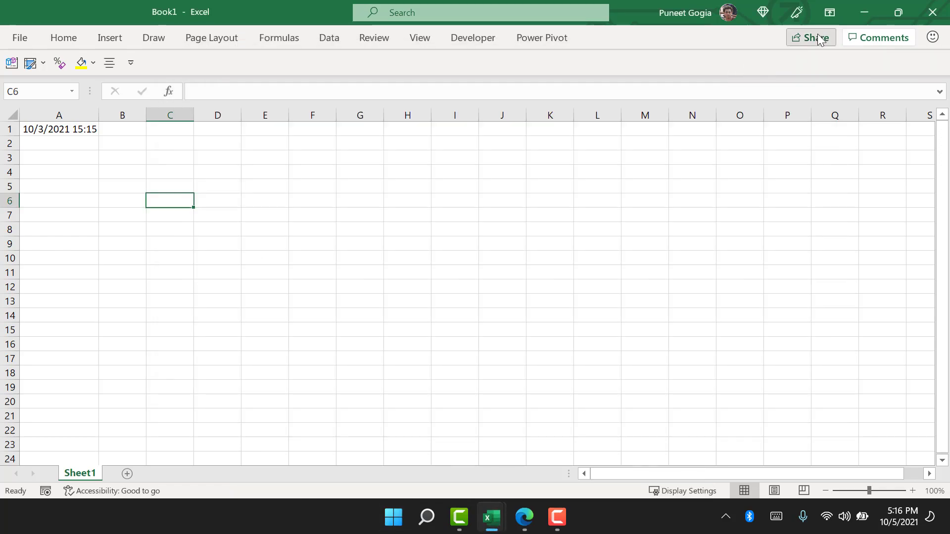
left_click(864, 12)
right_click(31, 27)
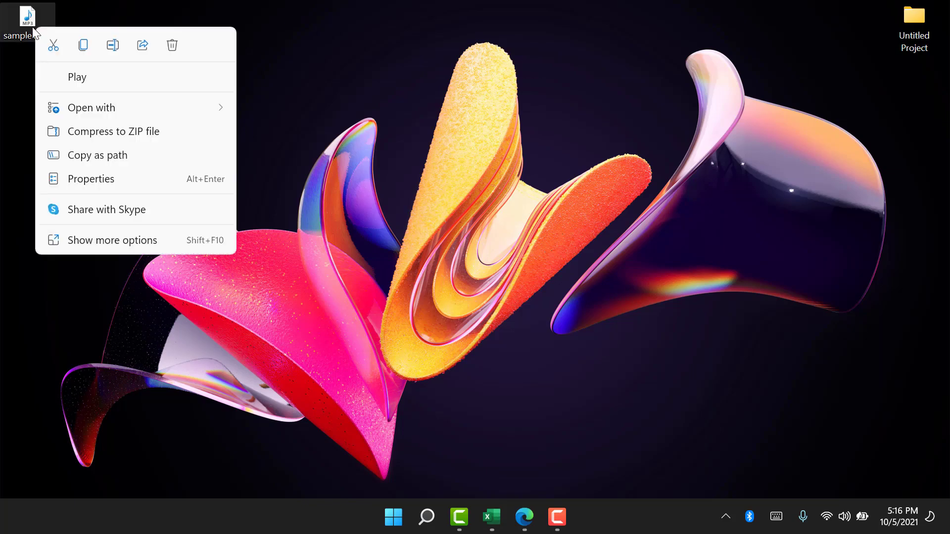
left_click(123, 244)
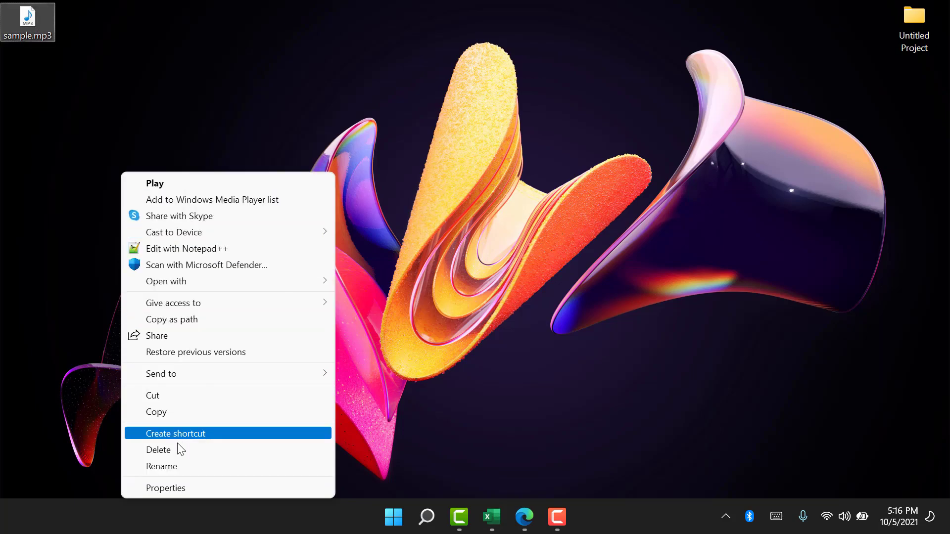
left_click(171, 488)
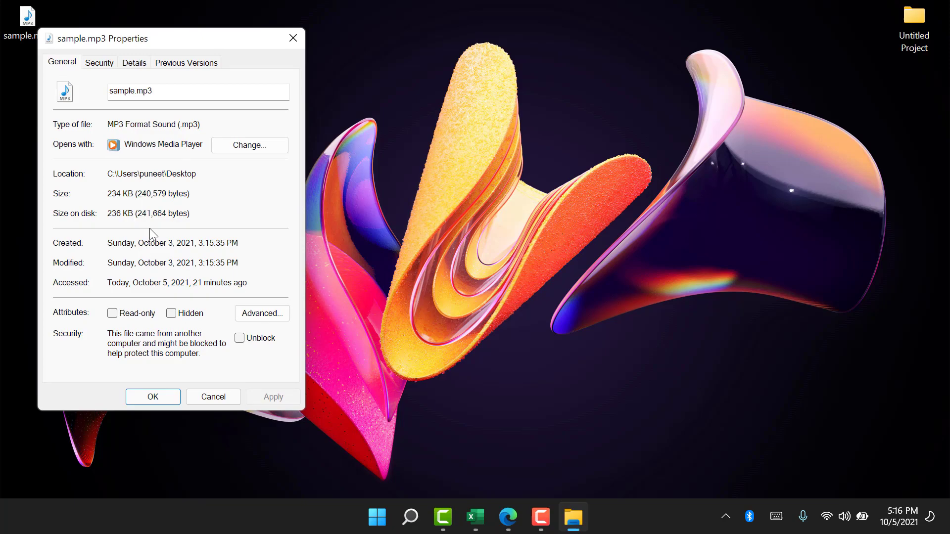
left_click(134, 63)
scroll(145, 134, "down", 3)
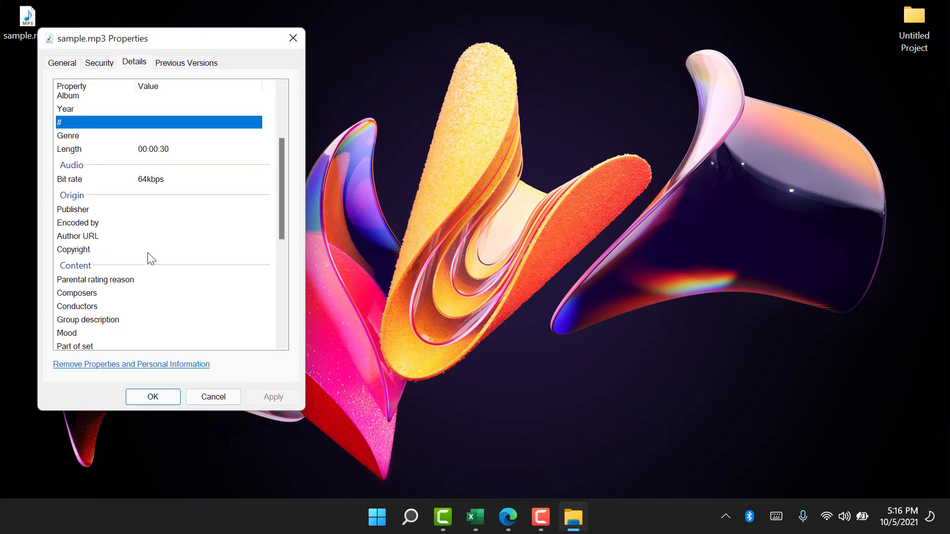
scroll(149, 255, "down", 3)
scroll(149, 255, "down", 3)
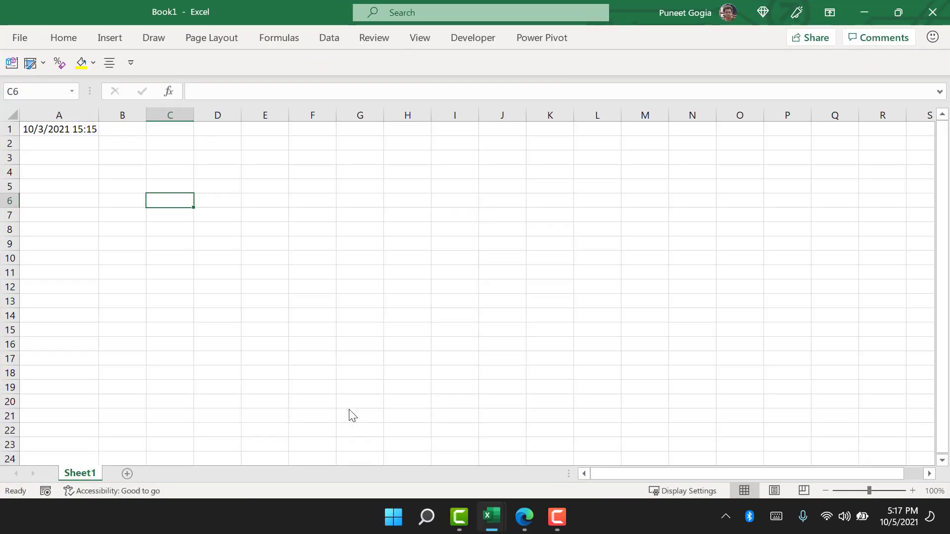
Open Visual Basic from the Developer ribbon, clear column A, and write an empty Sub vba_date_functions()
left_click(11, 62)
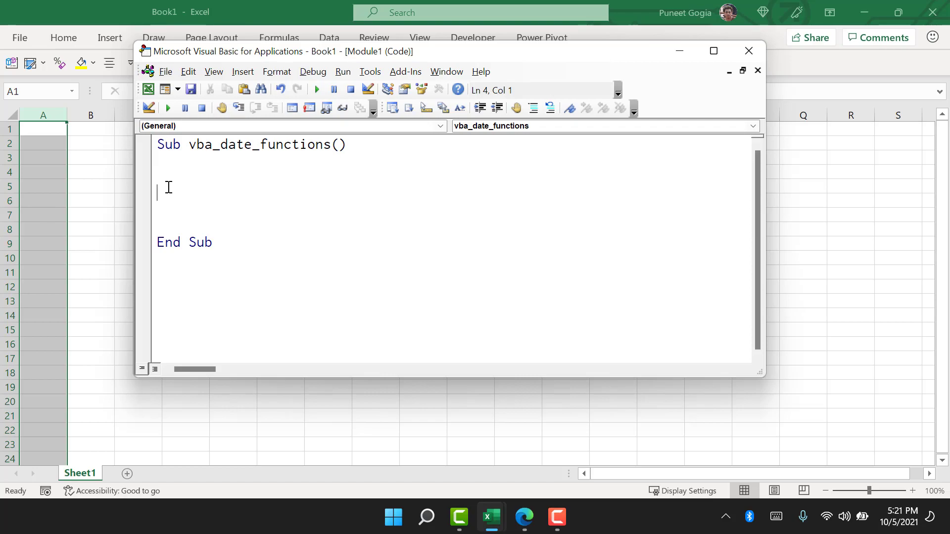
Fix the mistyped quote so the line reads Range("A1") = Date, and add a new line
left_click(90, 157)
left_click(13, 64)
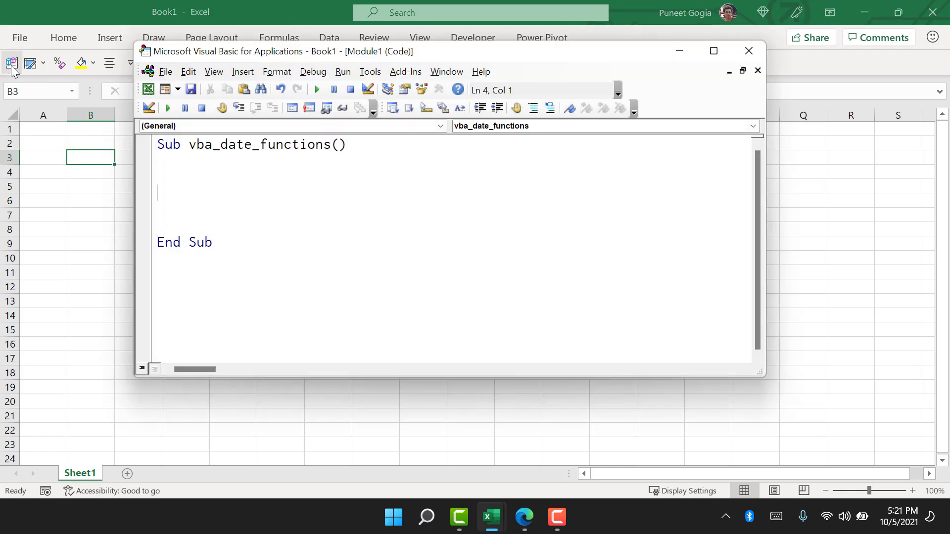
type("Range")
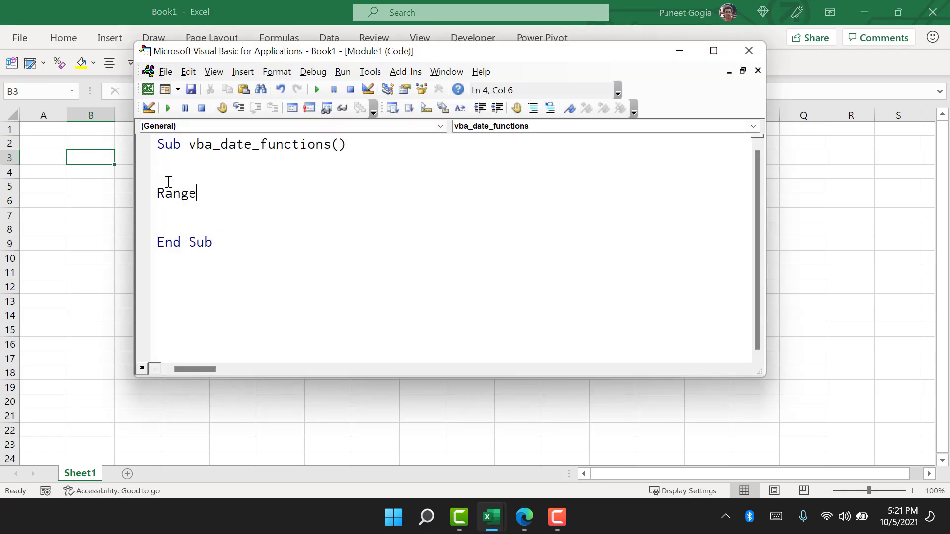
type("(\"A1\"")
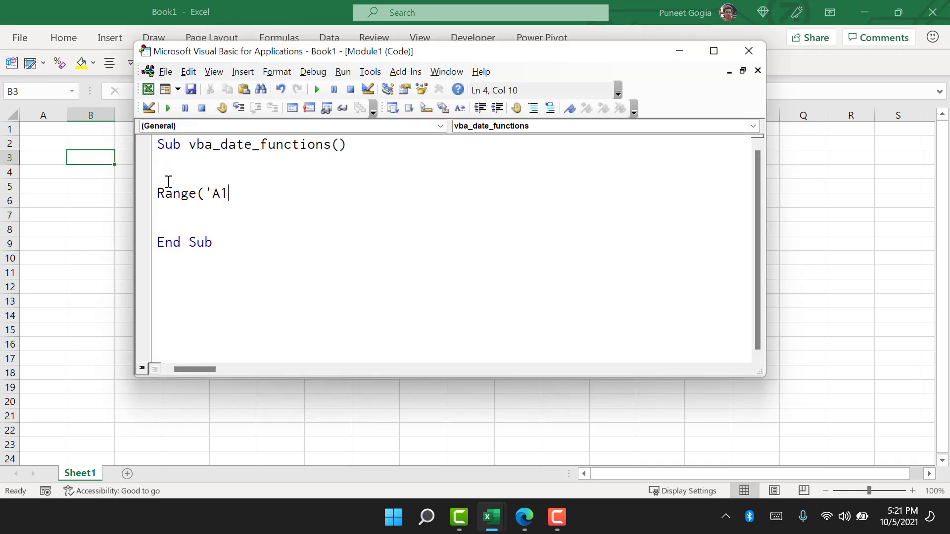
type(")")
key("Left")
key("Left")
key("Left")
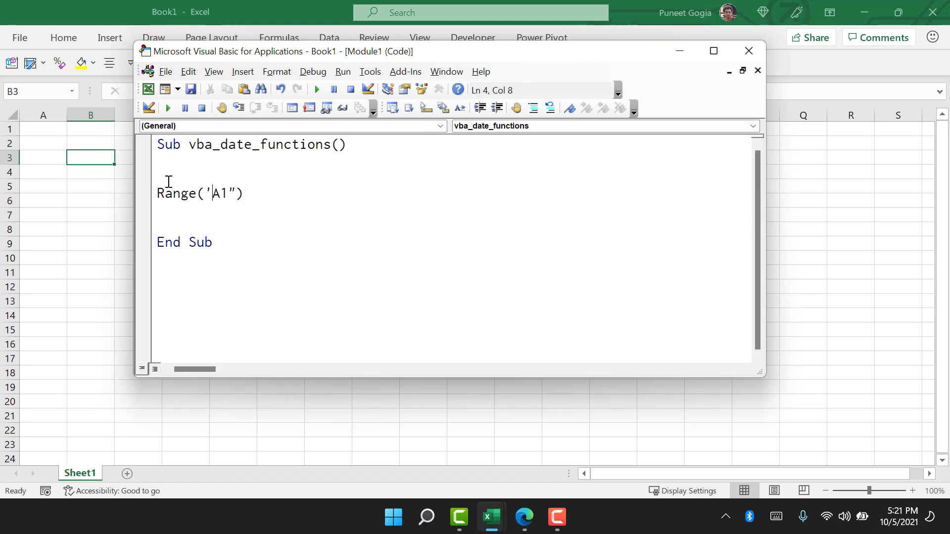
key("BackSpace")
type("\"")
key("Right")
key("Right")
key("End")
type("=")
type(" date")
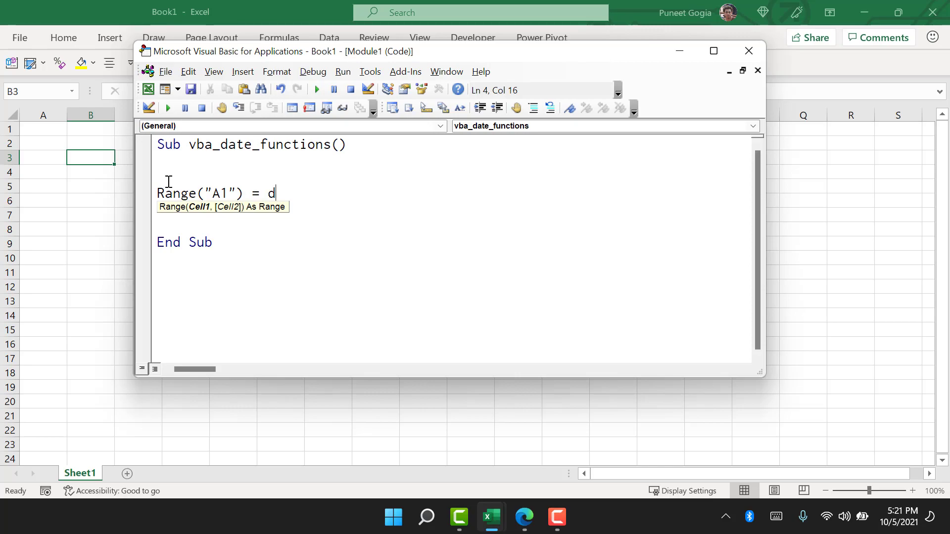
key("Right")
key("Right")
key("Right")
key("Right")
key("Return")
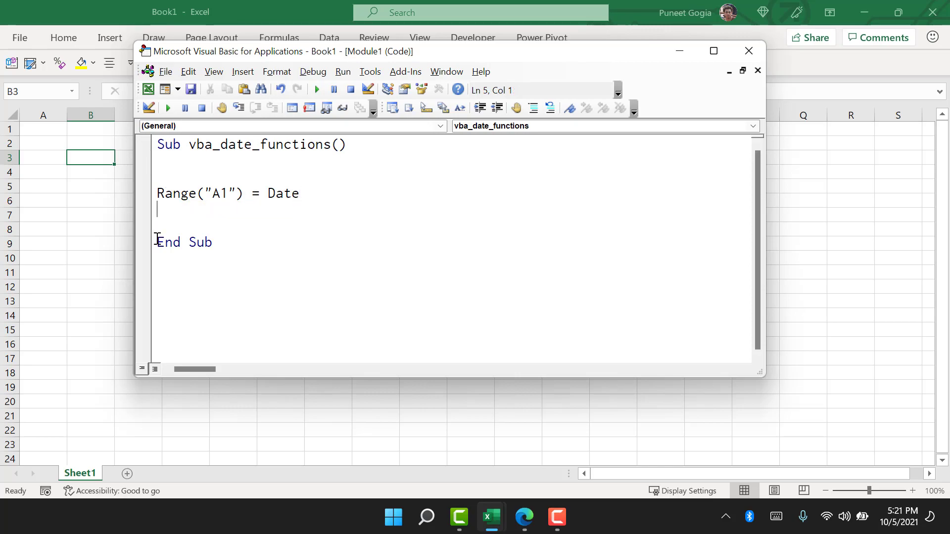
Run the macro, autofit column A to show 10/5/2021, and retarget the line to Range("A2")
left_click(205, 197)
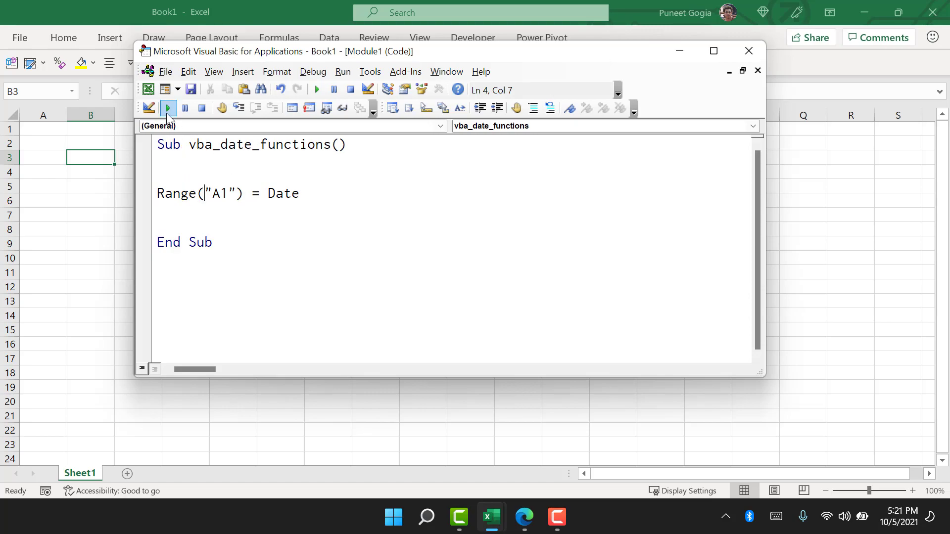
left_click(167, 108)
left_click(100, 155)
double_click(72, 114)
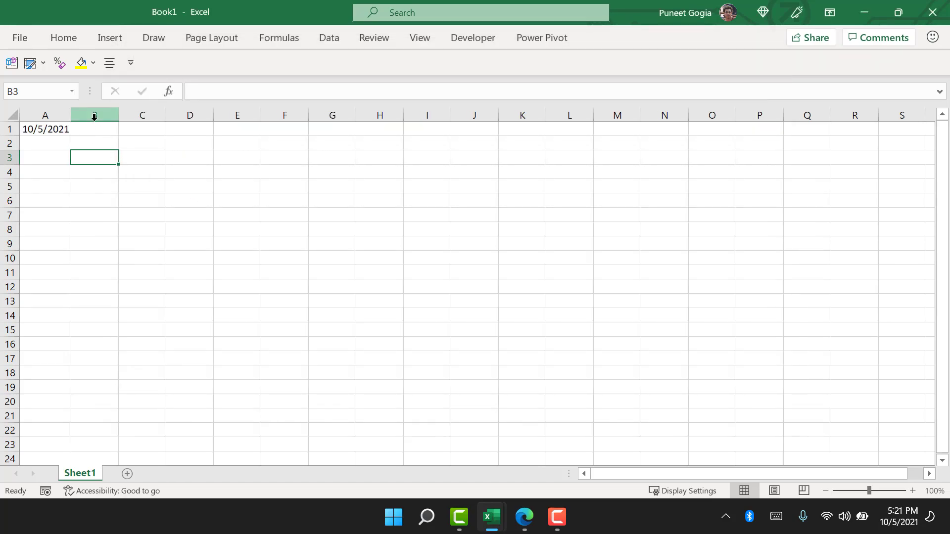
key("alt+F11")
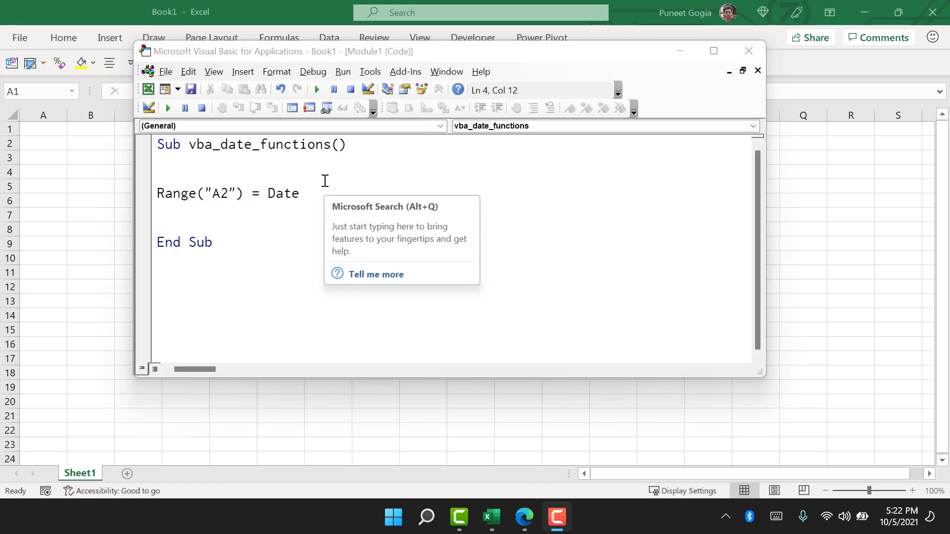
Assign Format(Date,"dd-mmm-yyyy") to A2, run it to get 5-Oct-21, then clear the expression
key("alt+F11")
key("alt+F11")
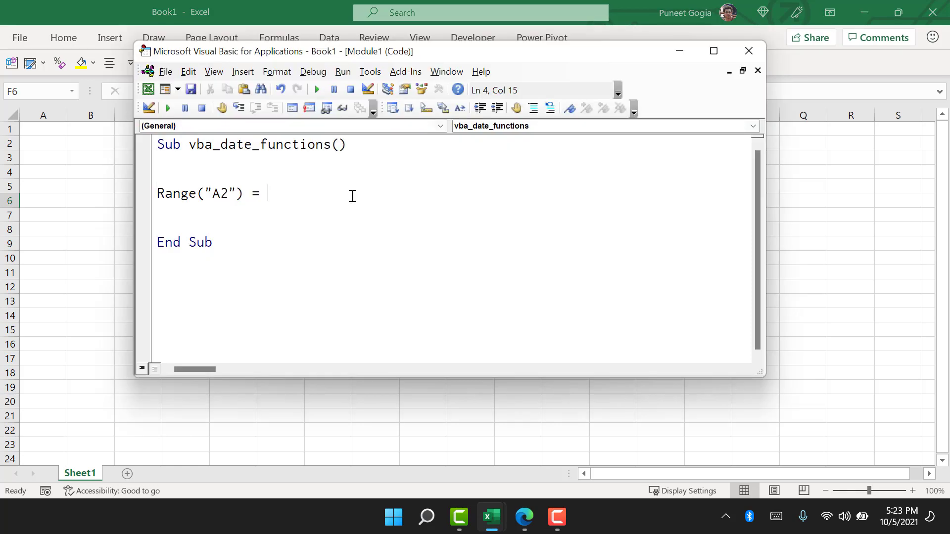
type("Format")
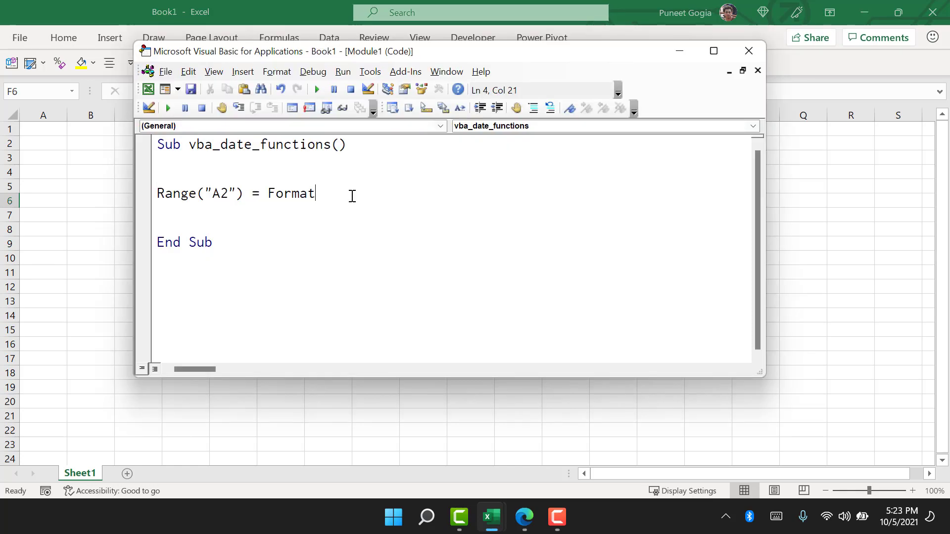
type("(")
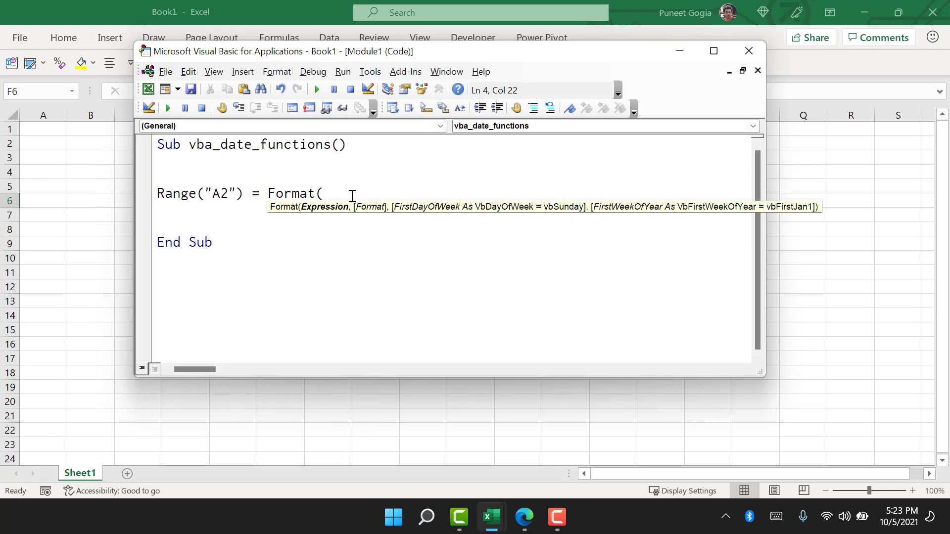
type("Date,")
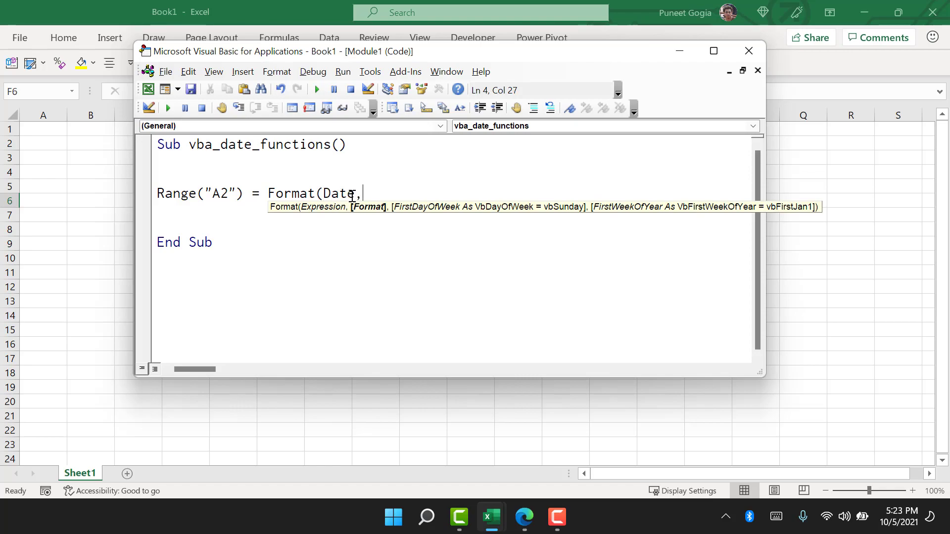
type("\"")
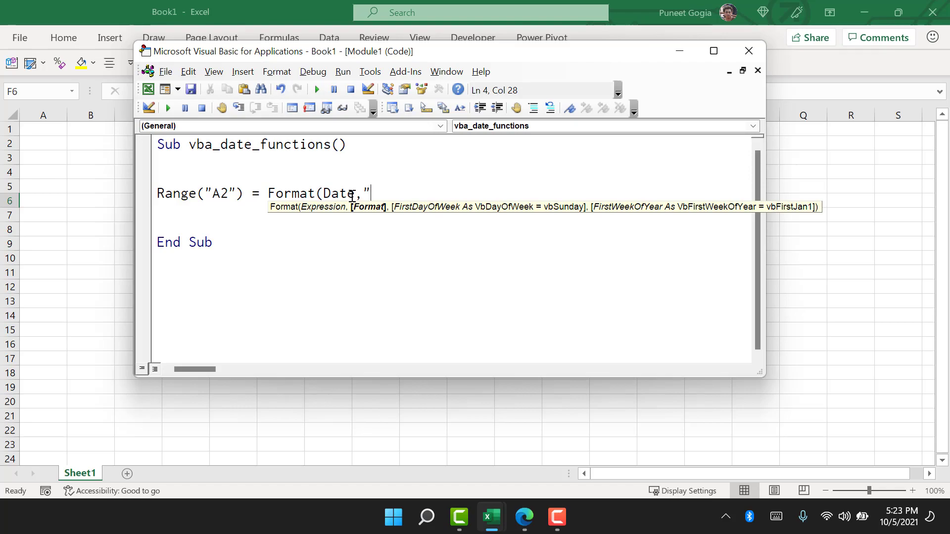
type("dd-")
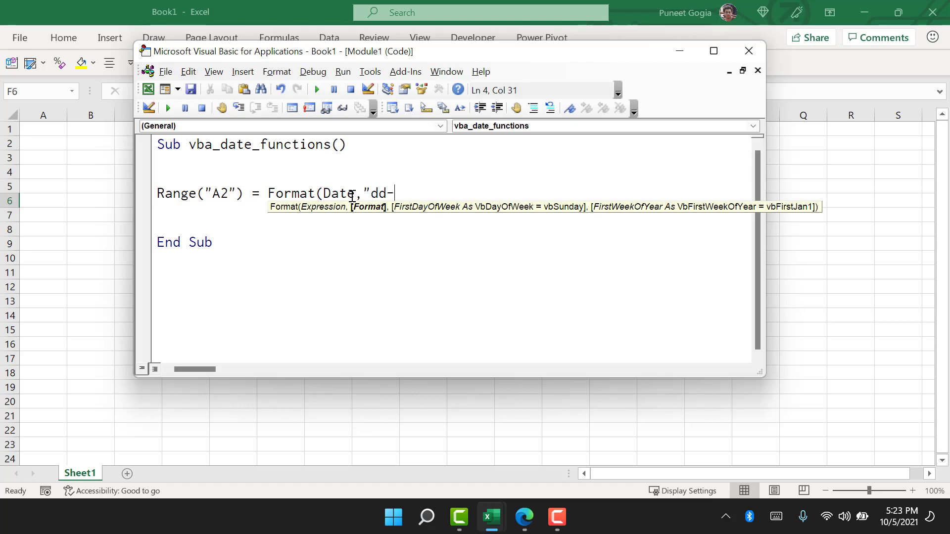
type("mmm-")
type("yyyy\"")
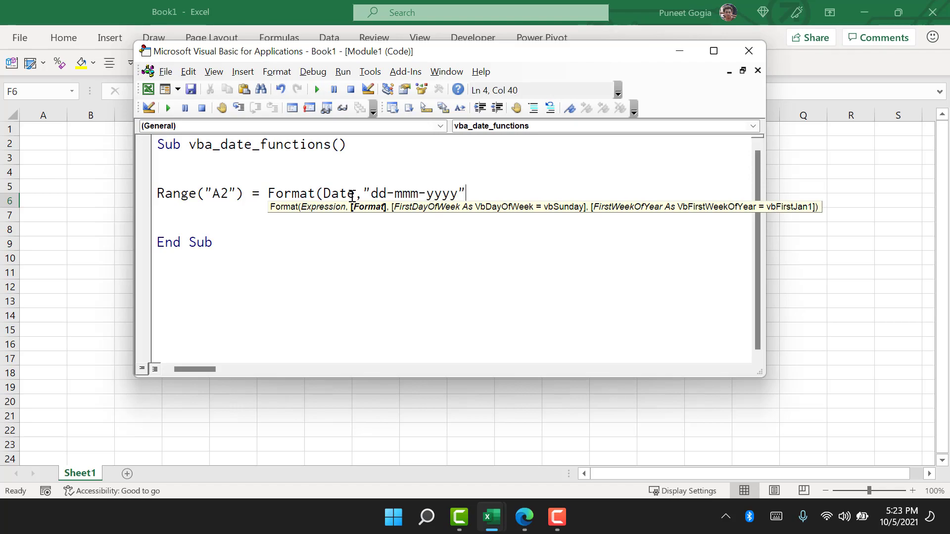
type(")")
left_click(353, 195)
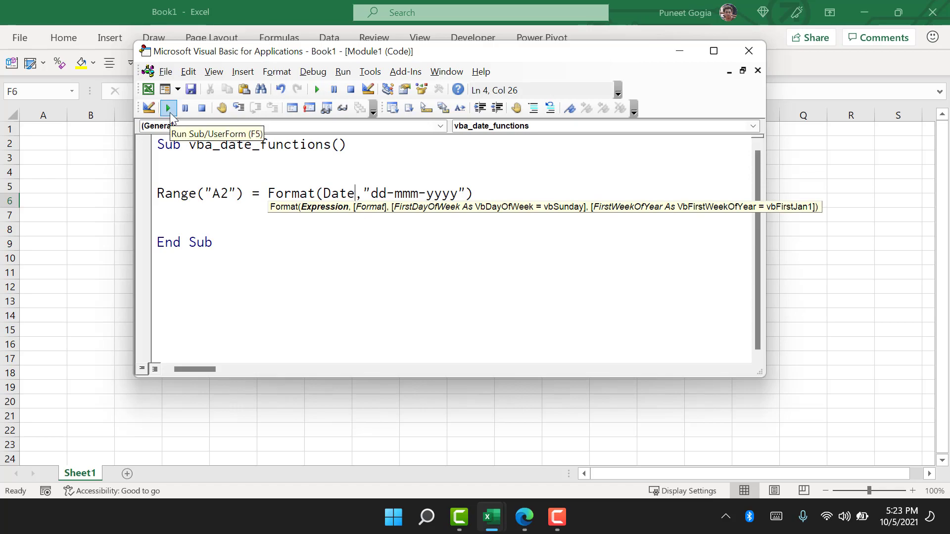
left_click(171, 109)
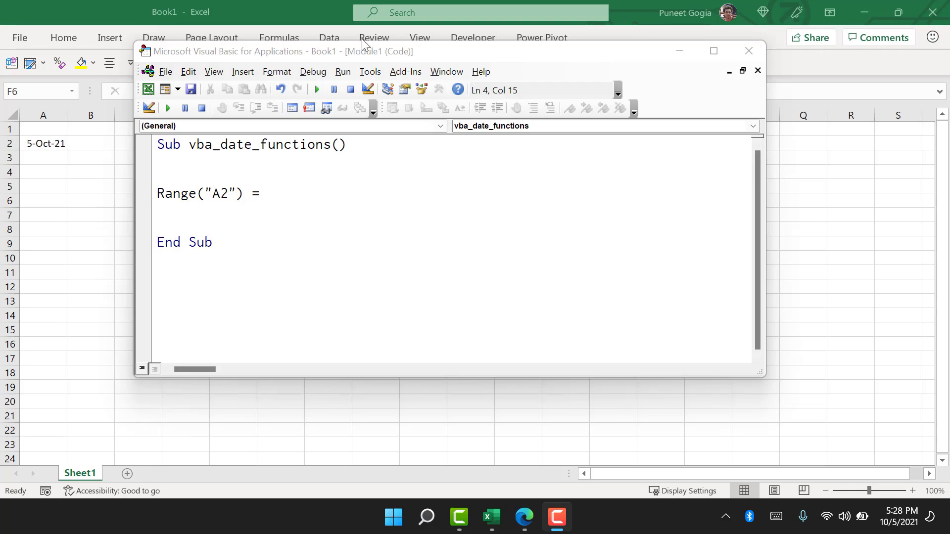
Assign DateAdd("yyyy", 5, Date) to A2 and run it, showing 5-Oct-26
left_click(283, 200)
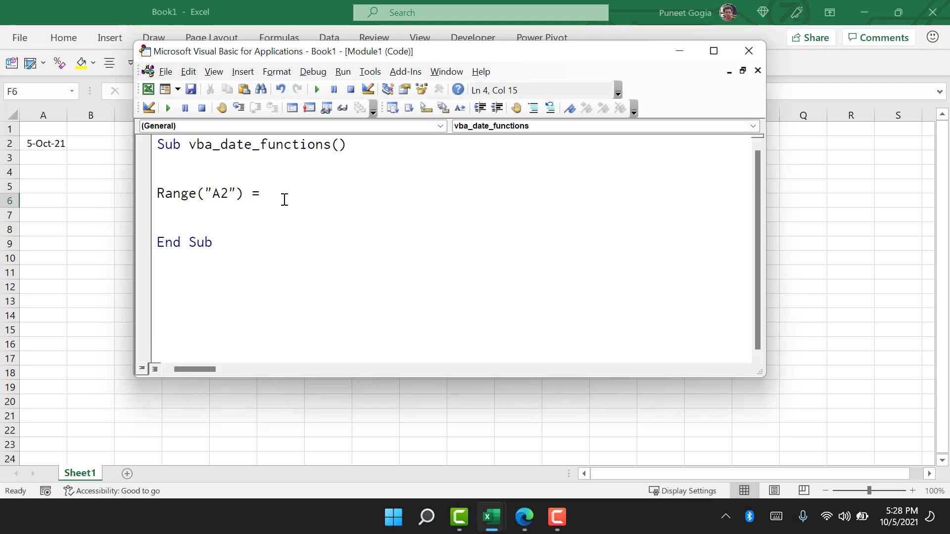
type("date")
key("BackSpace")
key("BackSpace")
key("BackSpace")
key("BackSpace")
type("Da")
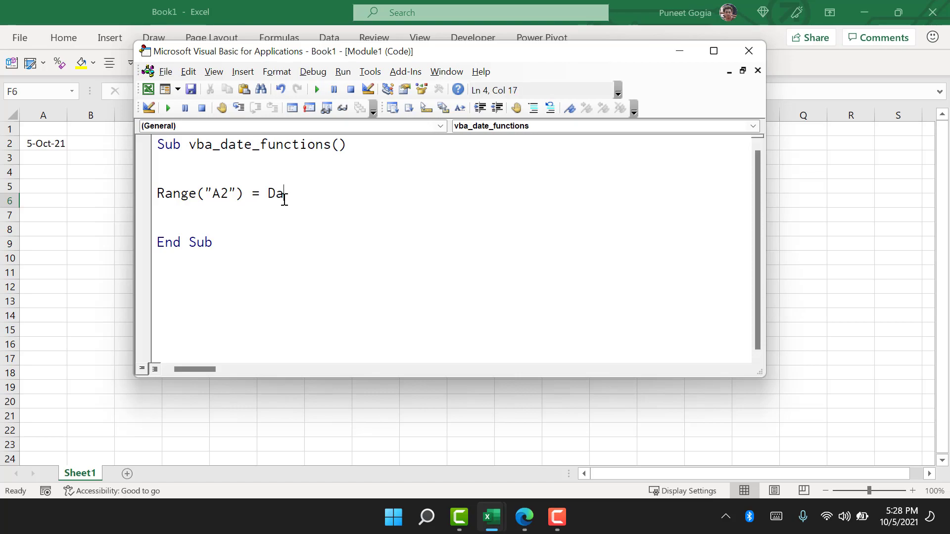
type("teA")
type("dd(")
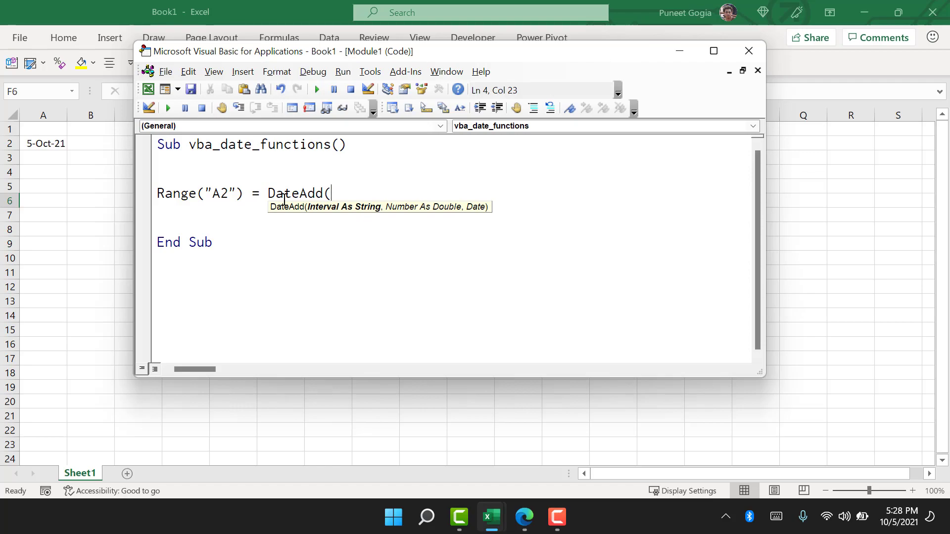
type("\"yyyy\"")
type(",")
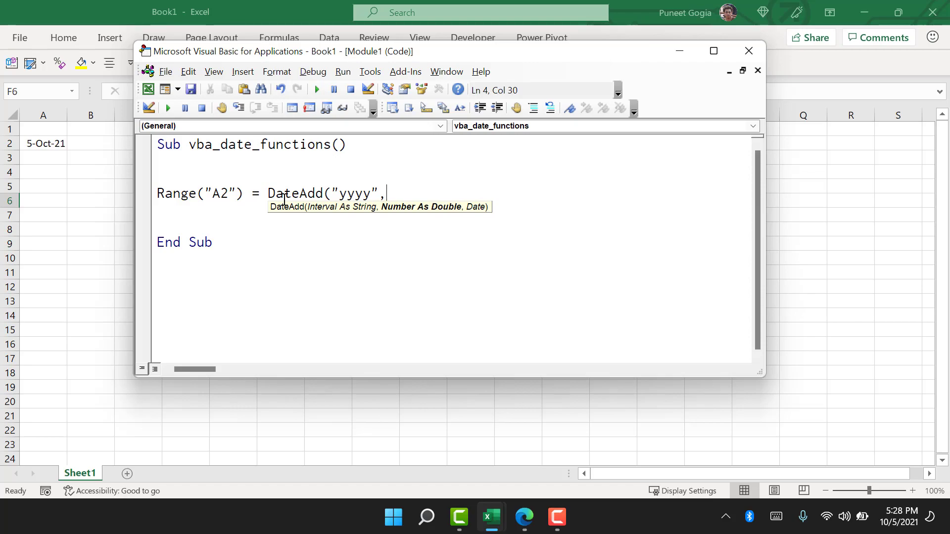
type("5,")
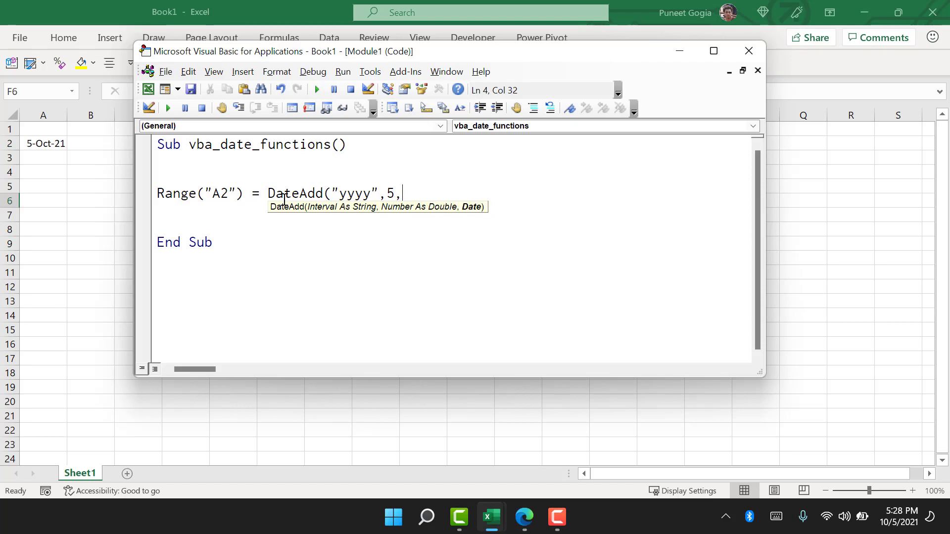
type("date")
key("ctrl+space")
type(")")
left_click(167, 107)
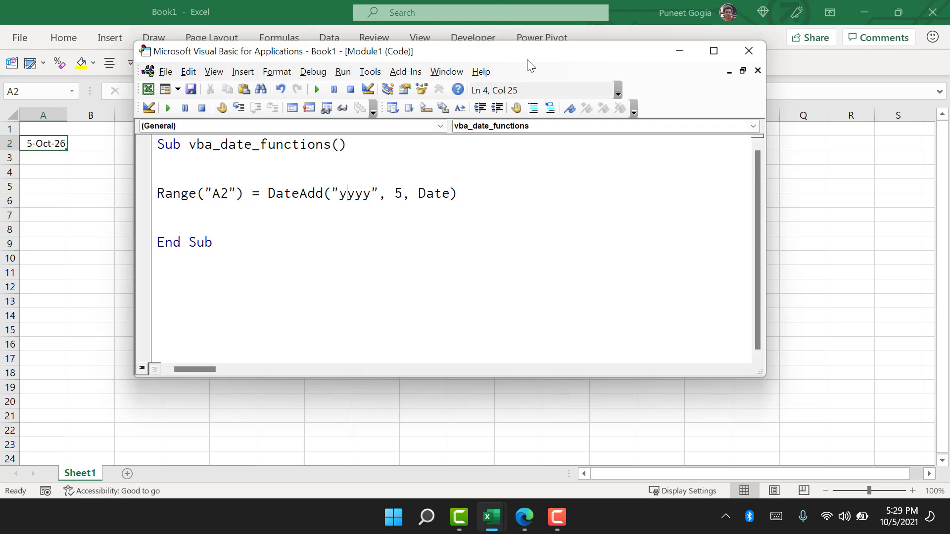
Change the call to DateAdd("m", 6, Date) and run it, giving 5-Apr-22 in A2
left_click_drag(372, 193, 341, 194)
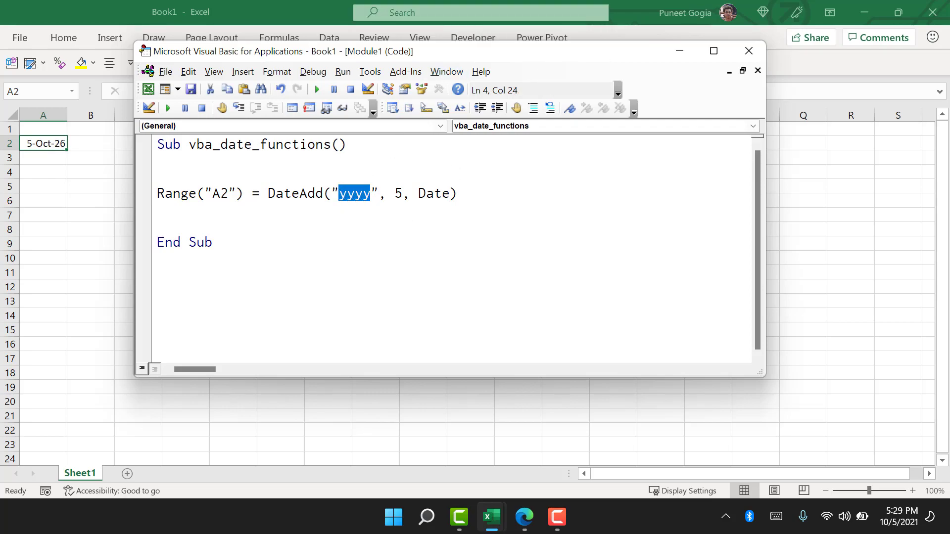
type("m")
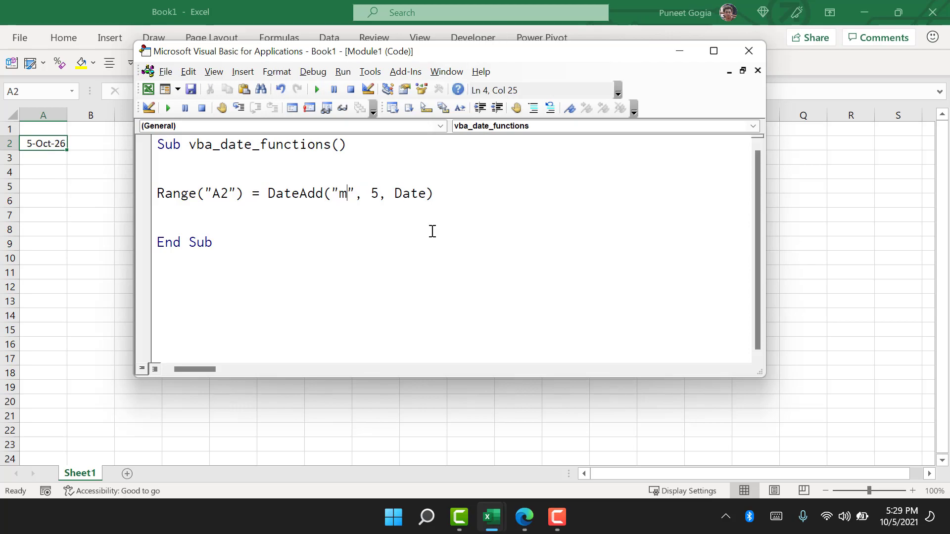
left_click(410, 193)
double_click(375, 193)
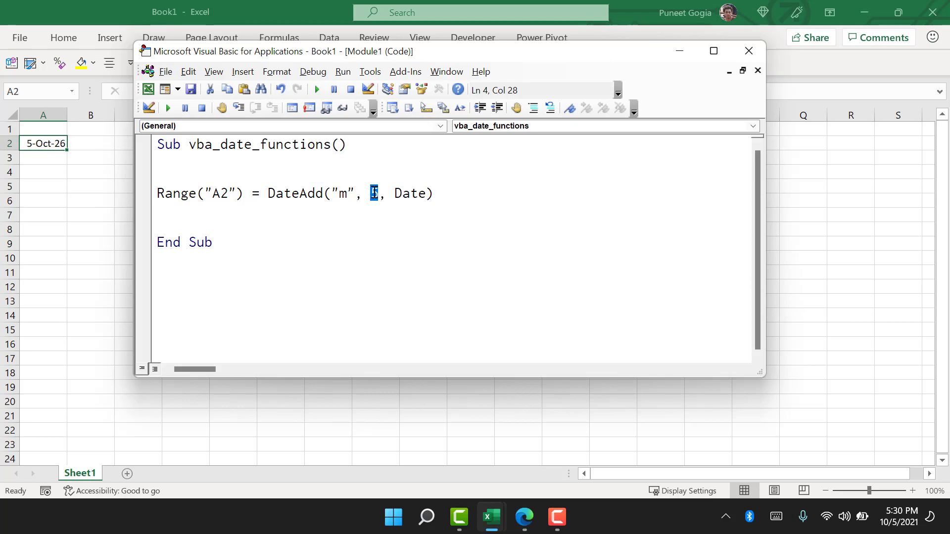
type("6")
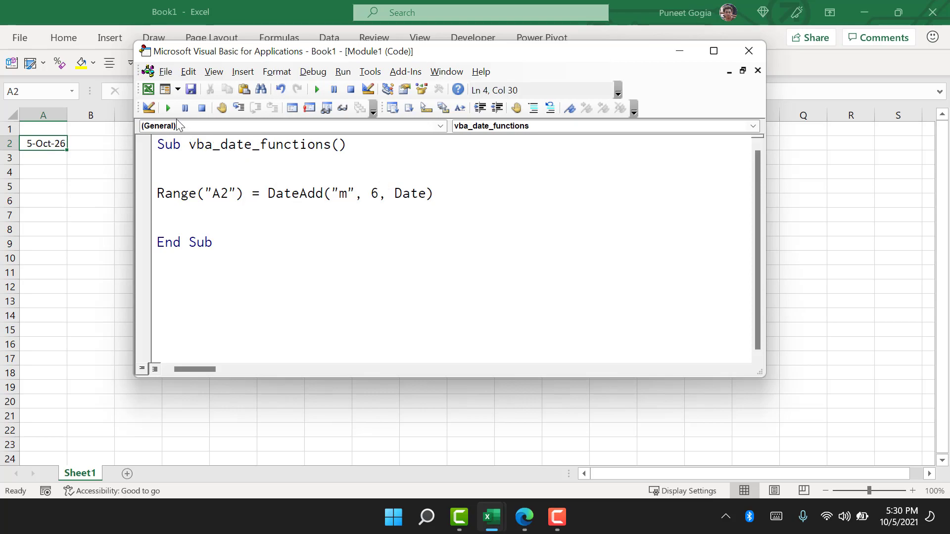
left_click(169, 109)
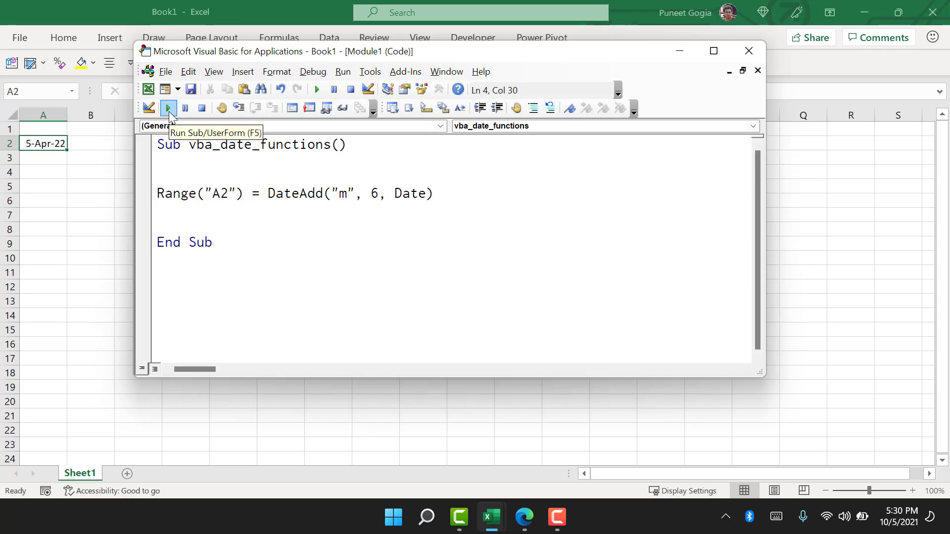